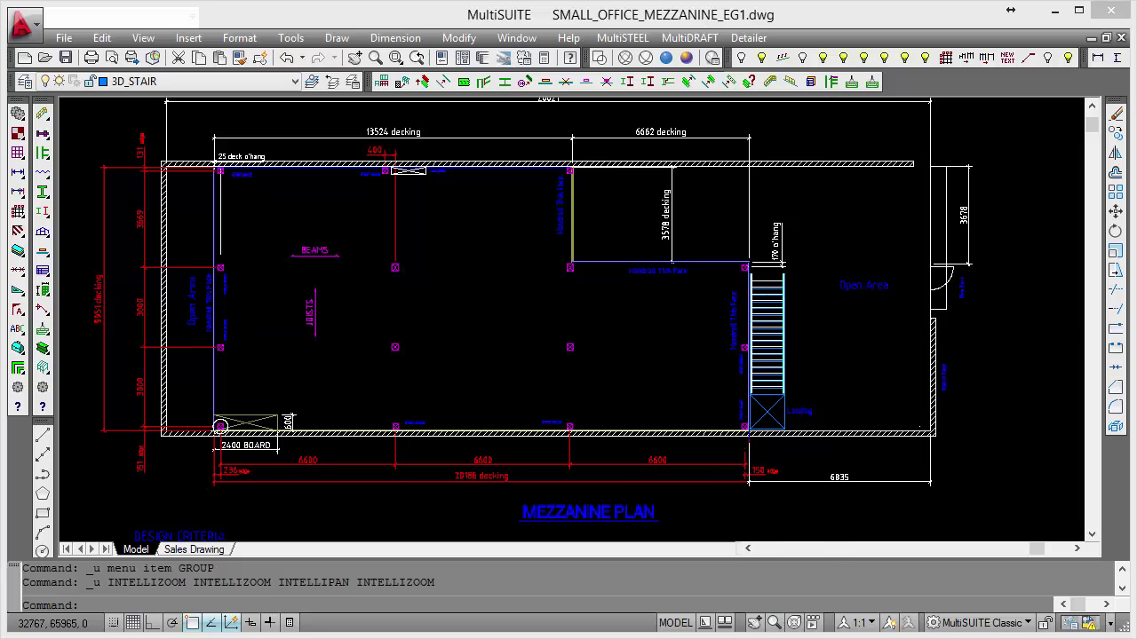
Undock the row of steel drafting tools over the mezzanine plan and dock it back in its original place
middle_click_drag(835, 331, 864, 338)
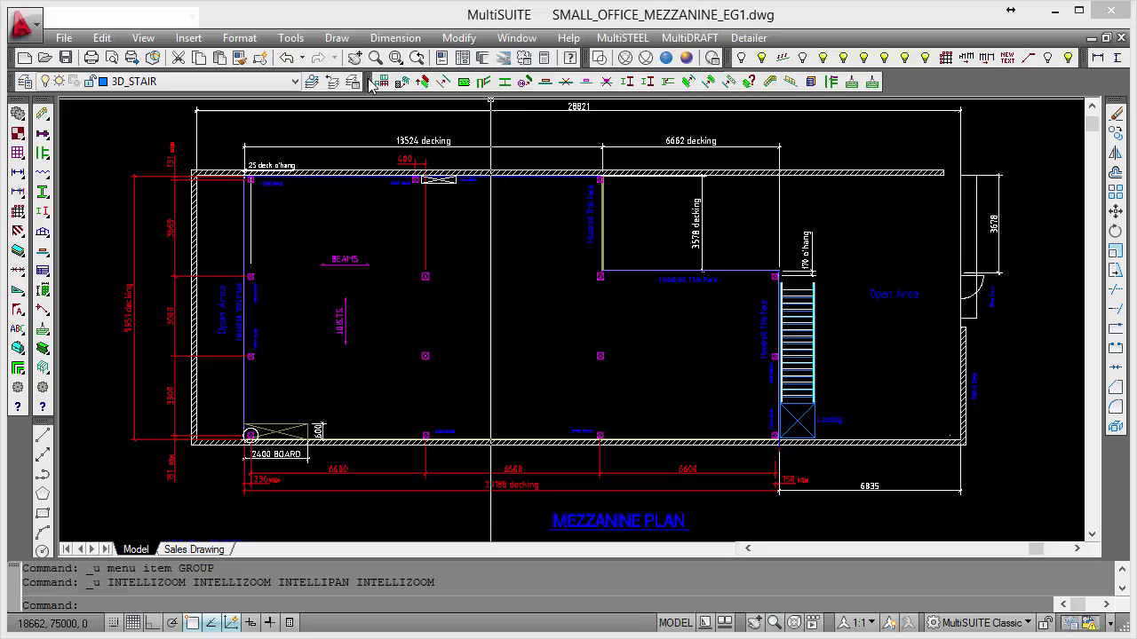
mouse_move(371, 82)
left_mouse_down()
mouse_move(376, 119)
mouse_move(444, 158)
mouse_move(616, 145)
left_mouse_up()
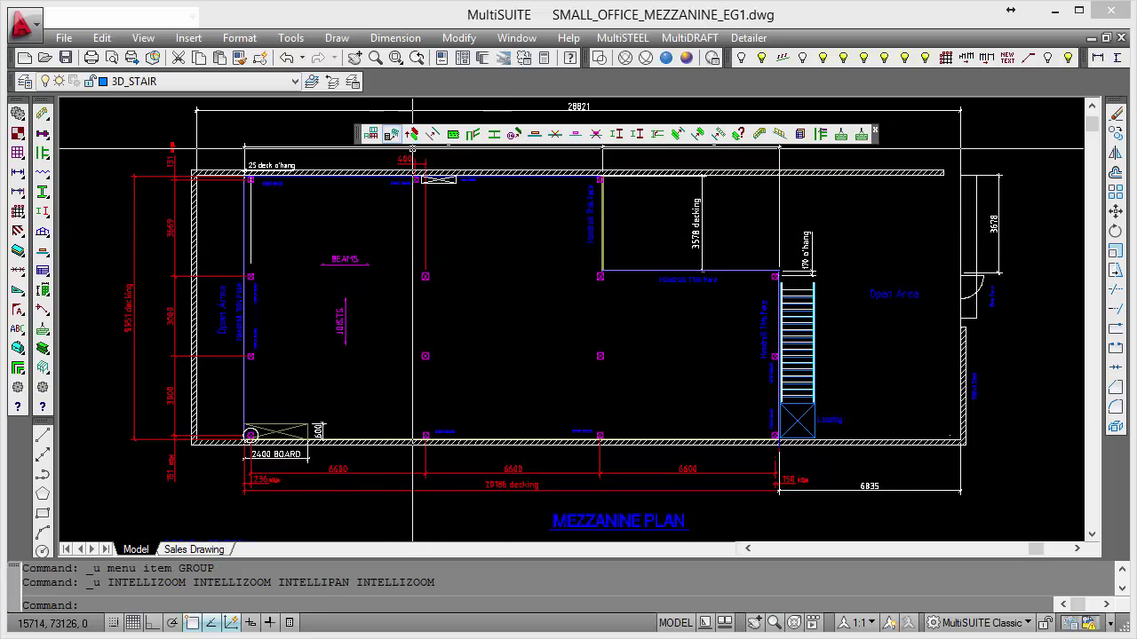
left_click_drag(361, 134, 426, 85)
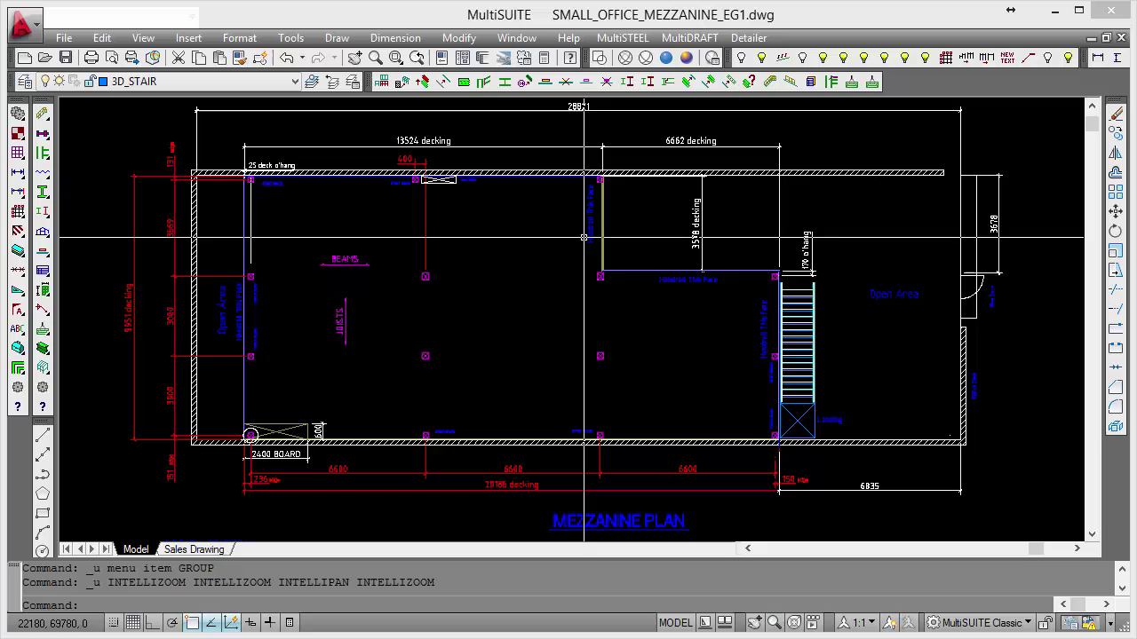
Examine the mezzanine plan's overall layout, including the column positions and the beam and joist span directions
scroll(569, 286, "up", 2)
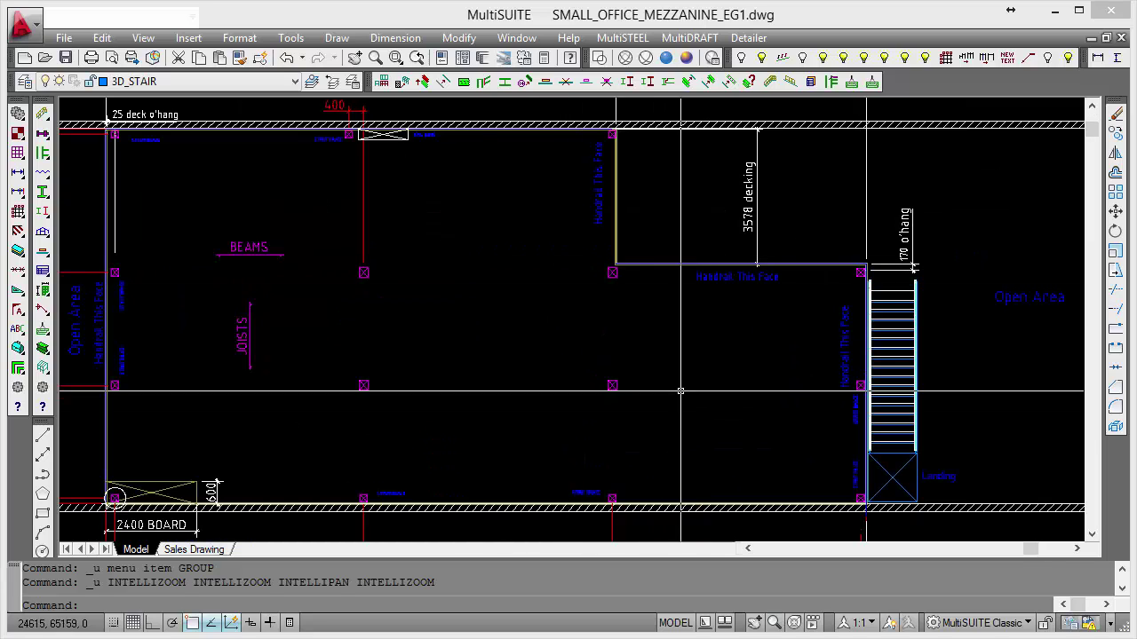
scroll(478, 286, "down", 3)
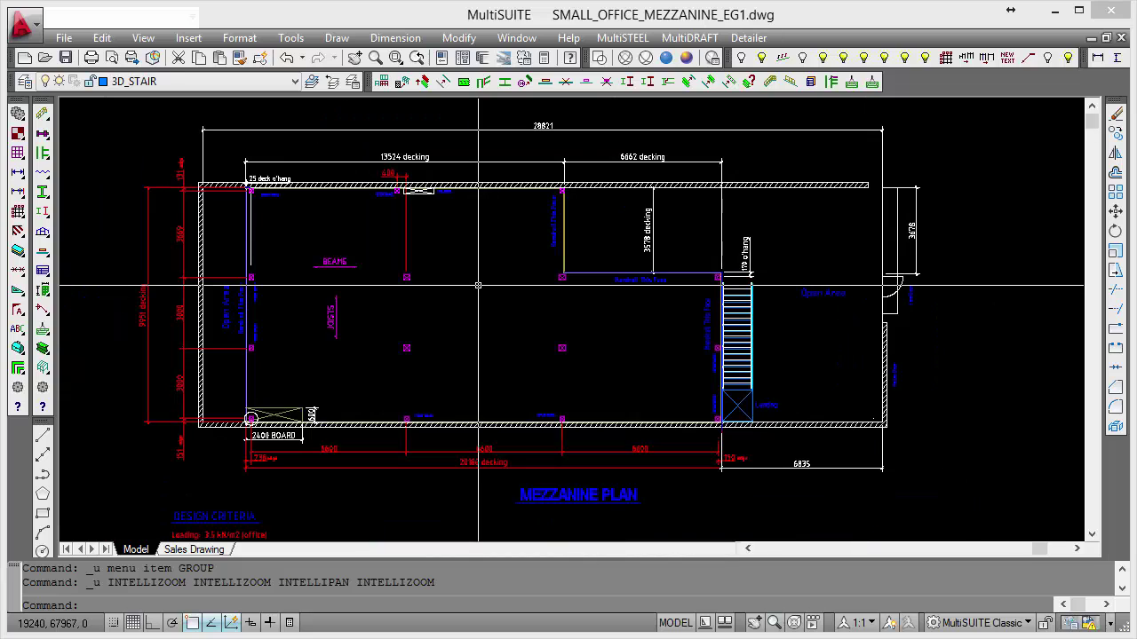
scroll(517, 279, "up", 1)
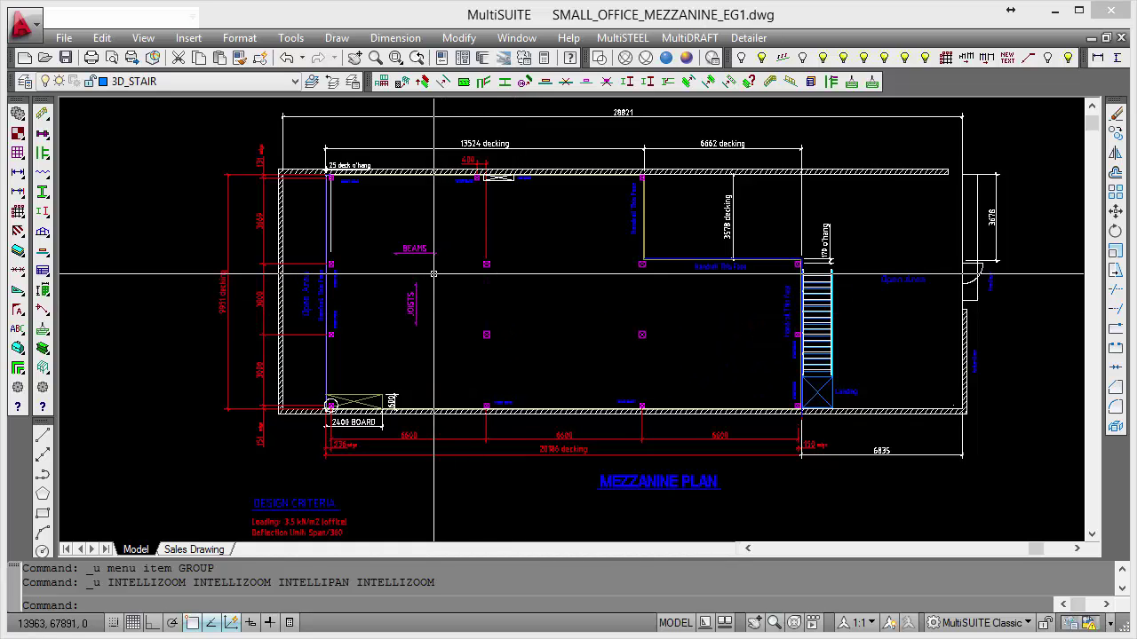
scroll(434, 273, "up", 4)
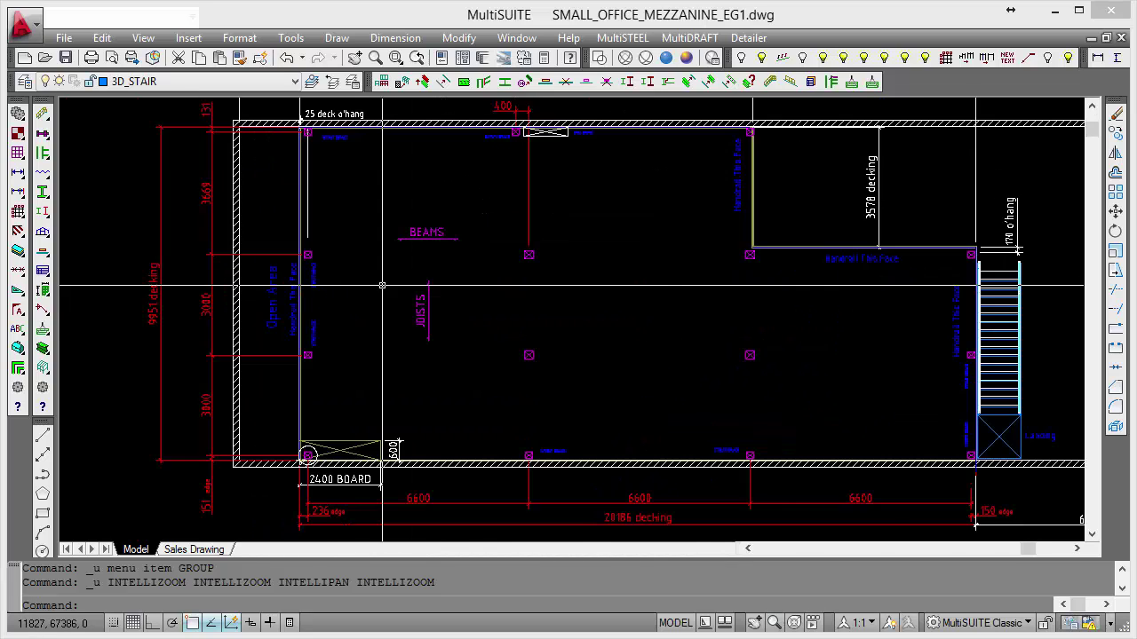
middle_click_drag(343, 294, 436, 299)
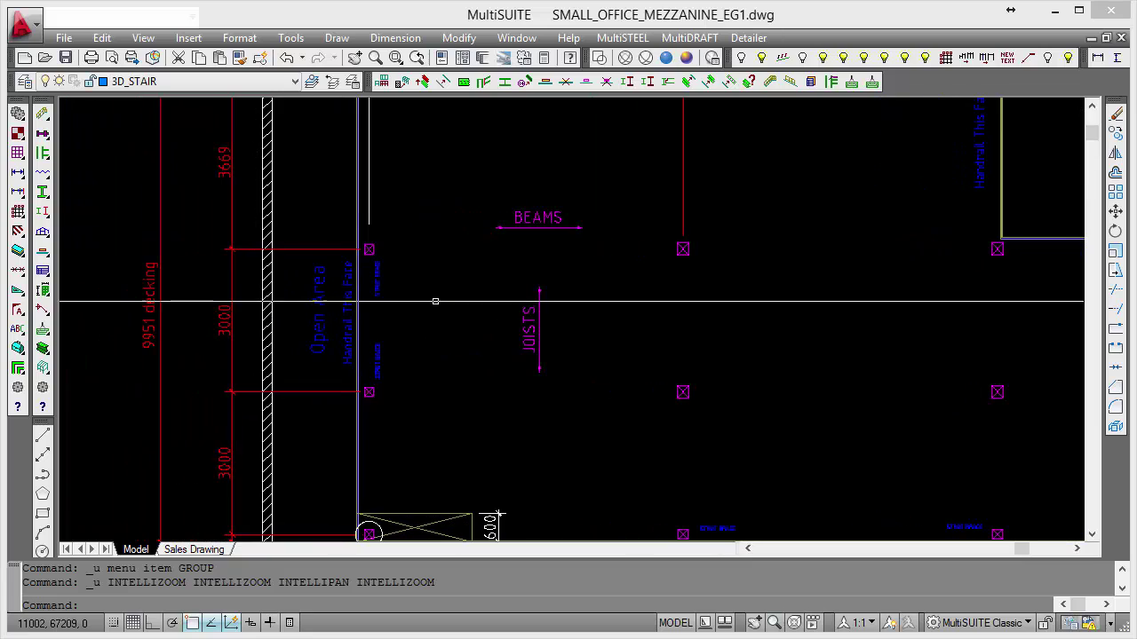
scroll(339, 209, "down", 2)
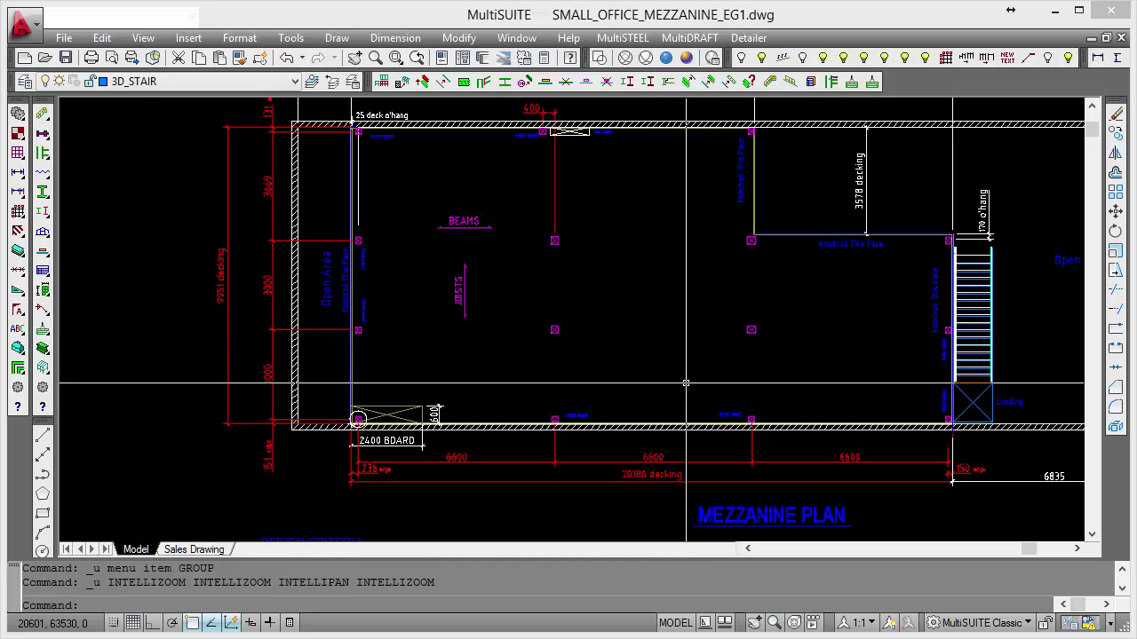
Examine the column spacing, edge distances and decking dimensions along the lower wall of the mezzanine plan
middle_click_drag(680, 380, 662, 343)
scroll(659, 348, "up", 2)
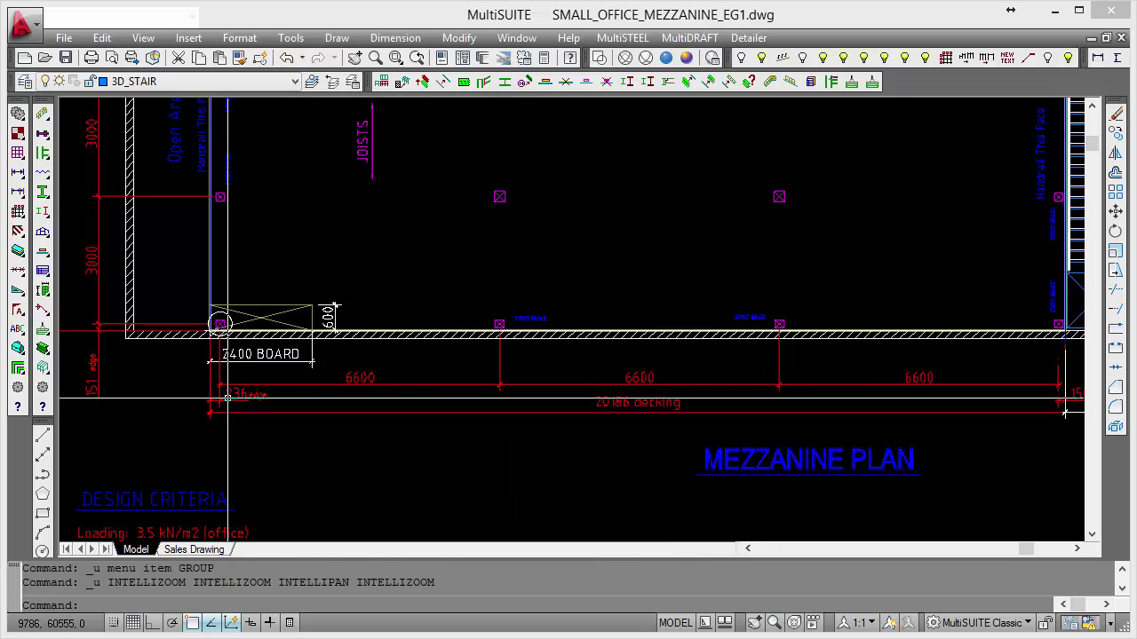
mouse_move(547, 441)
middle_mouse_down()
mouse_move(469, 437)
mouse_move(520, 439)
middle_mouse_up()
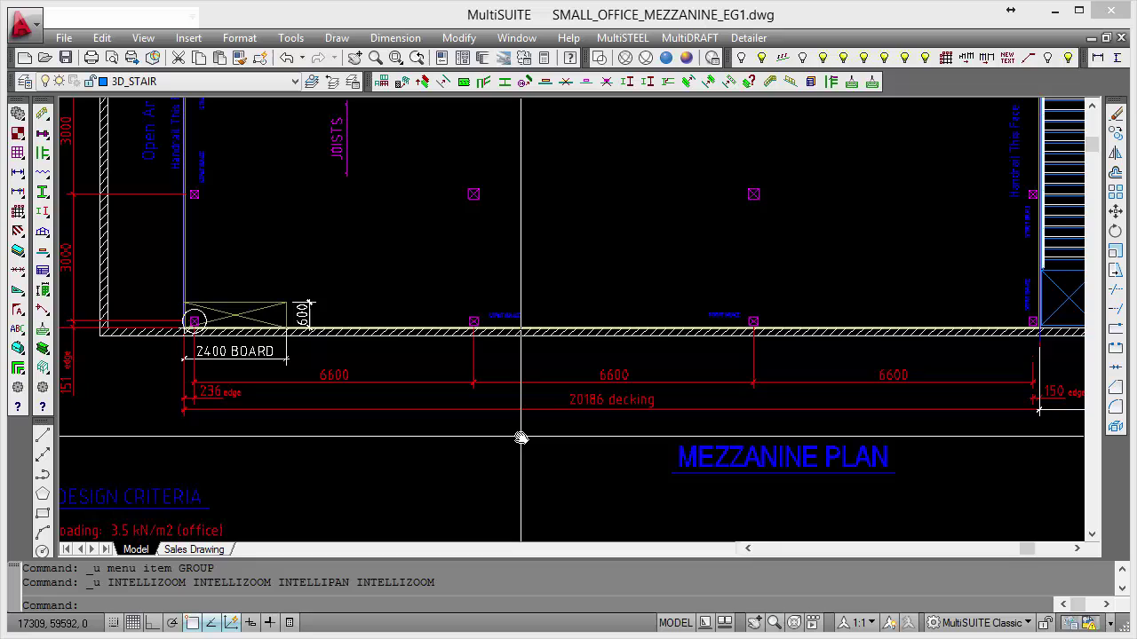
scroll(520, 438, "down", 3)
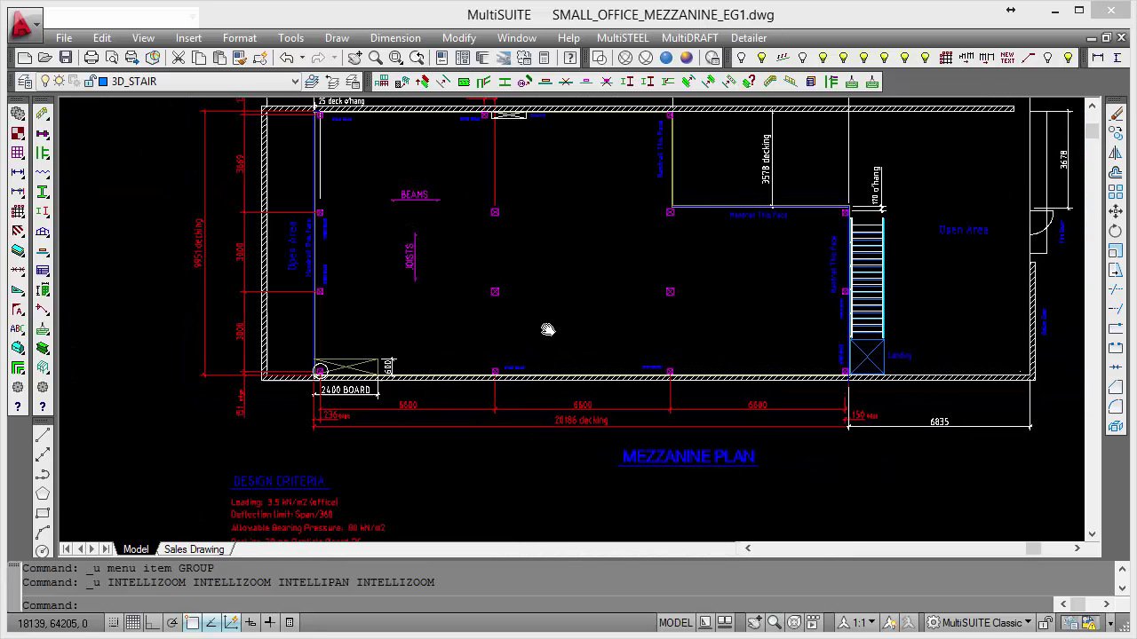
middle_click_drag(540, 325, 560, 375)
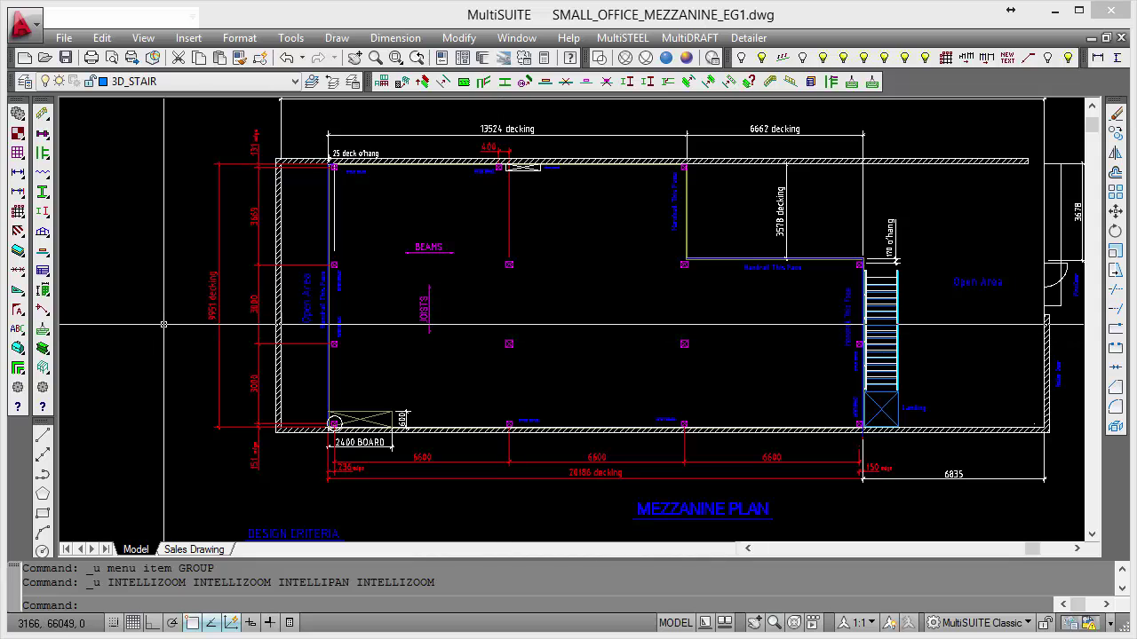
Examine the left-hand column spacing and the offset column beside the electrical panel on the plan's upper wall
middle_click_drag(165, 328, 174, 348)
scroll(173, 348, "up", 2)
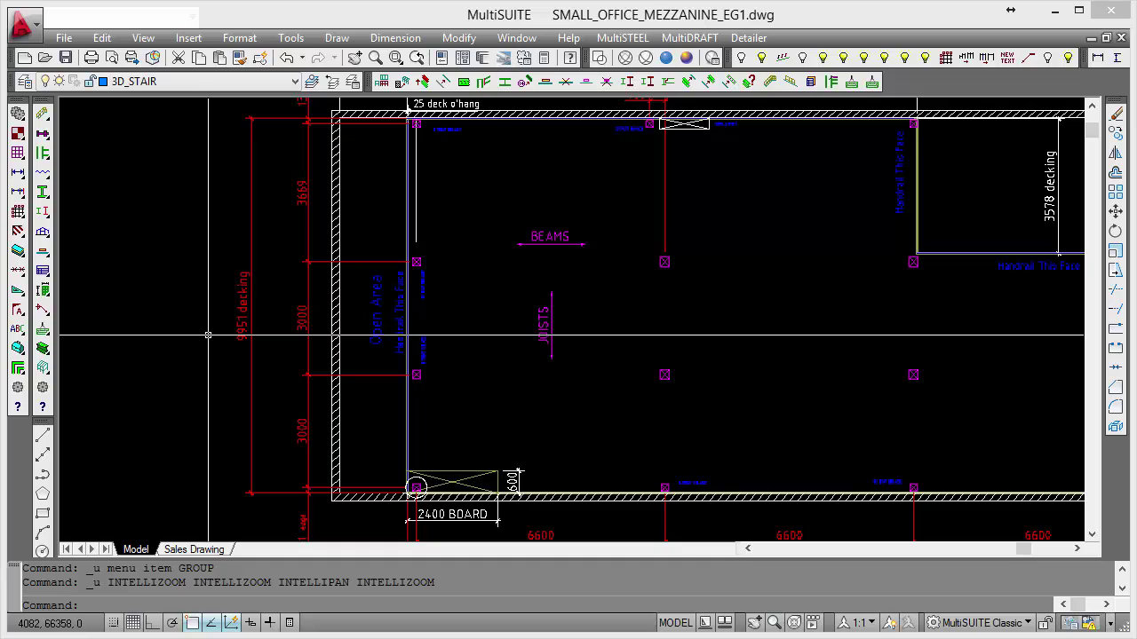
middle_click_drag(535, 170, 493, 238)
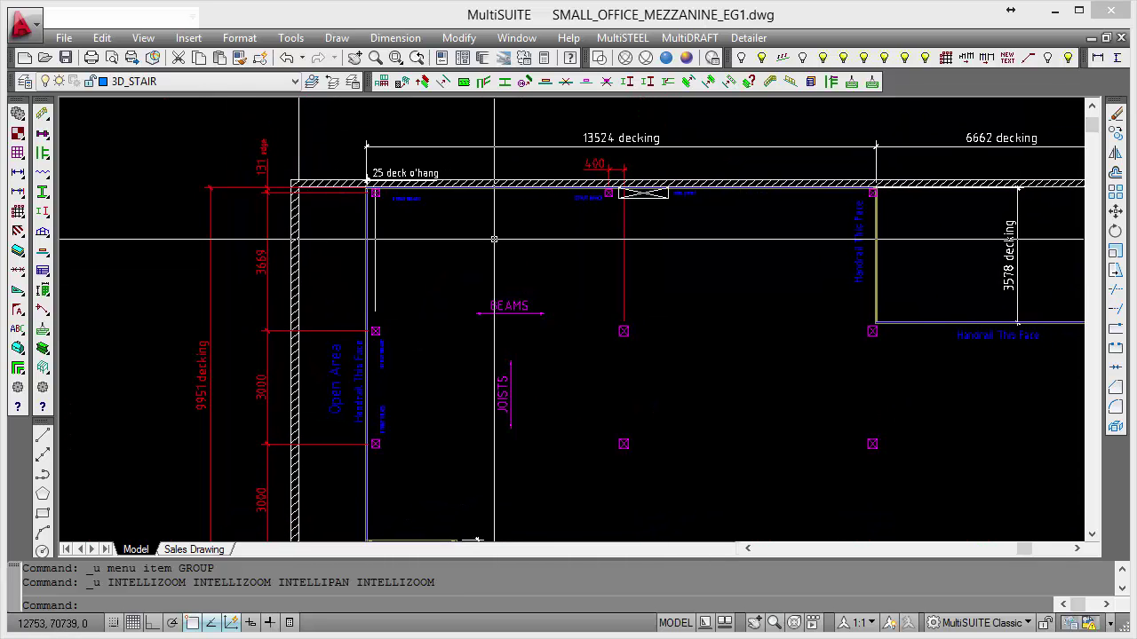
scroll(494, 239, "up", 2)
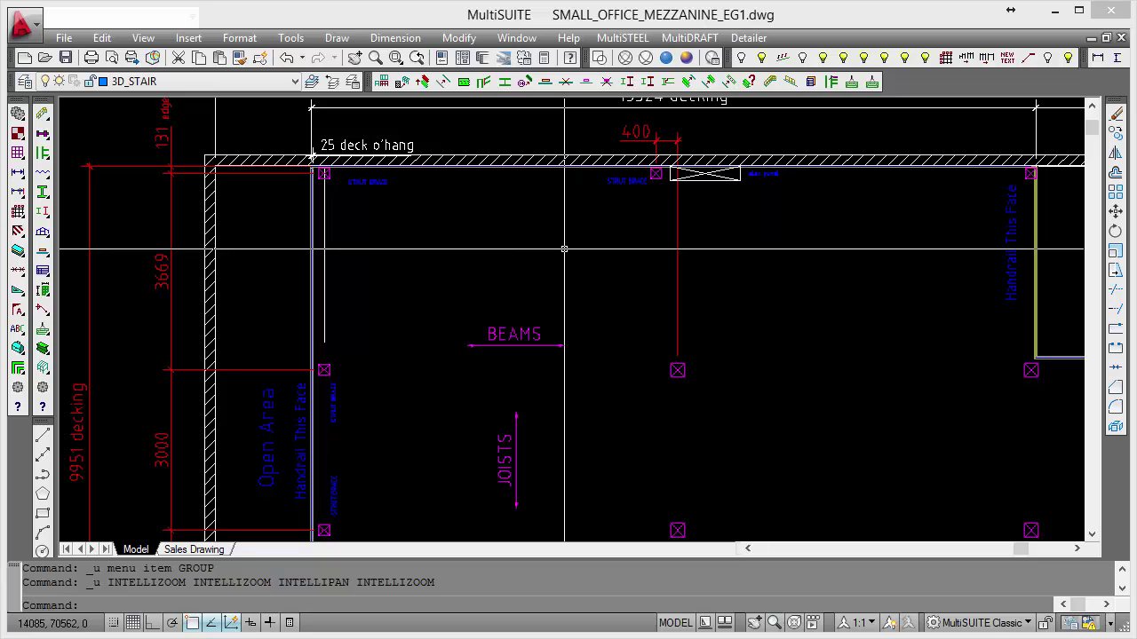
scroll(569, 253, "up", 2)
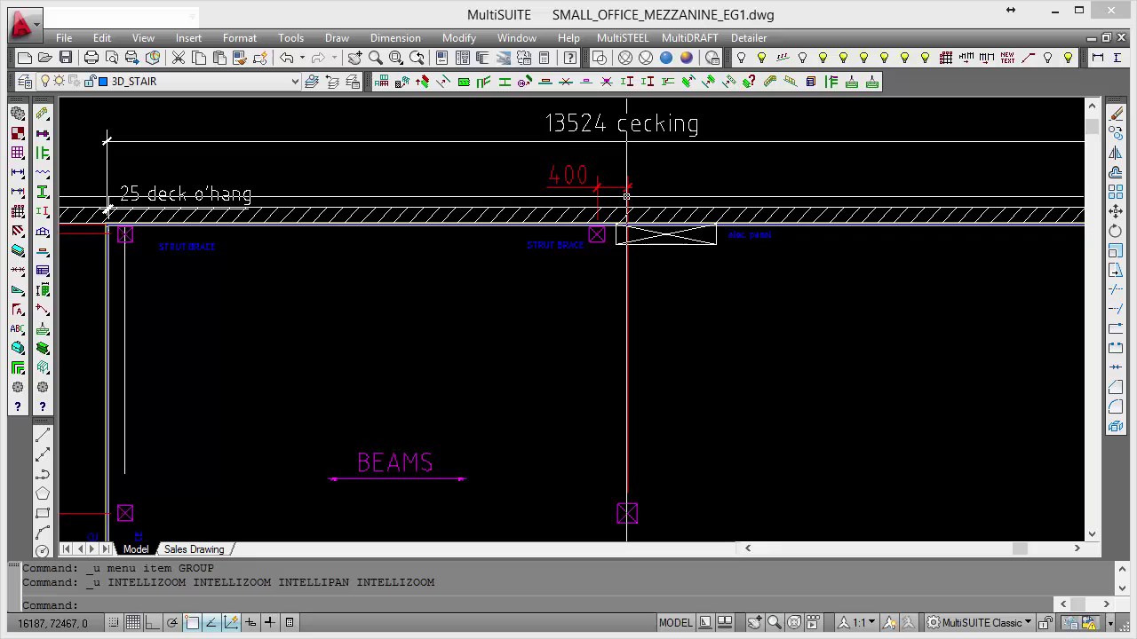
scroll(614, 267, "down", 2)
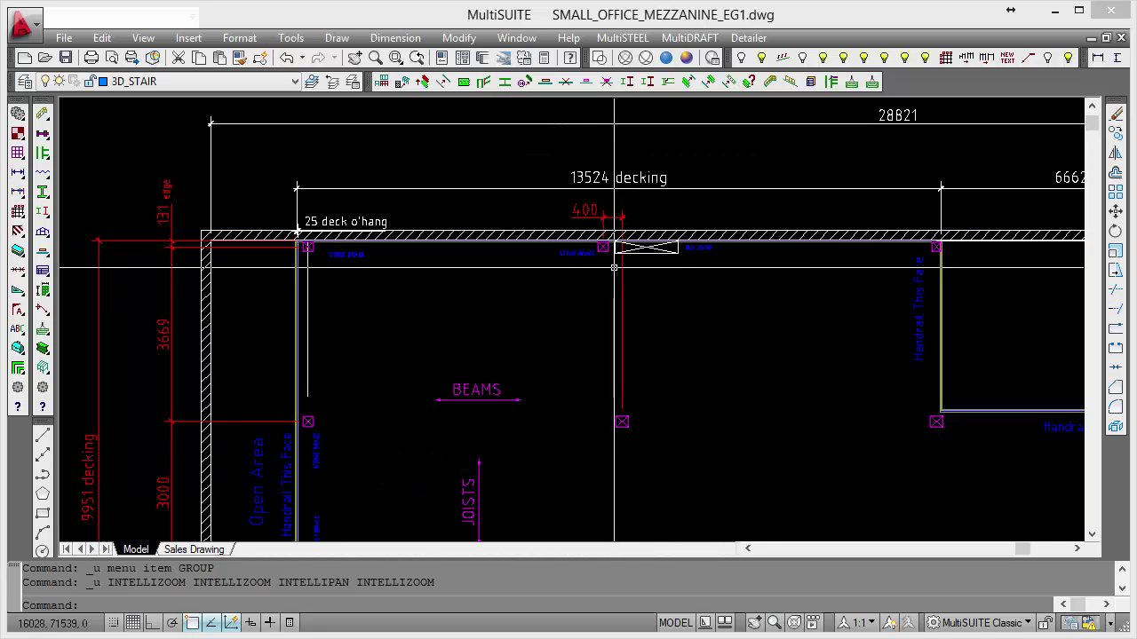
scroll(613, 266, "down", 2)
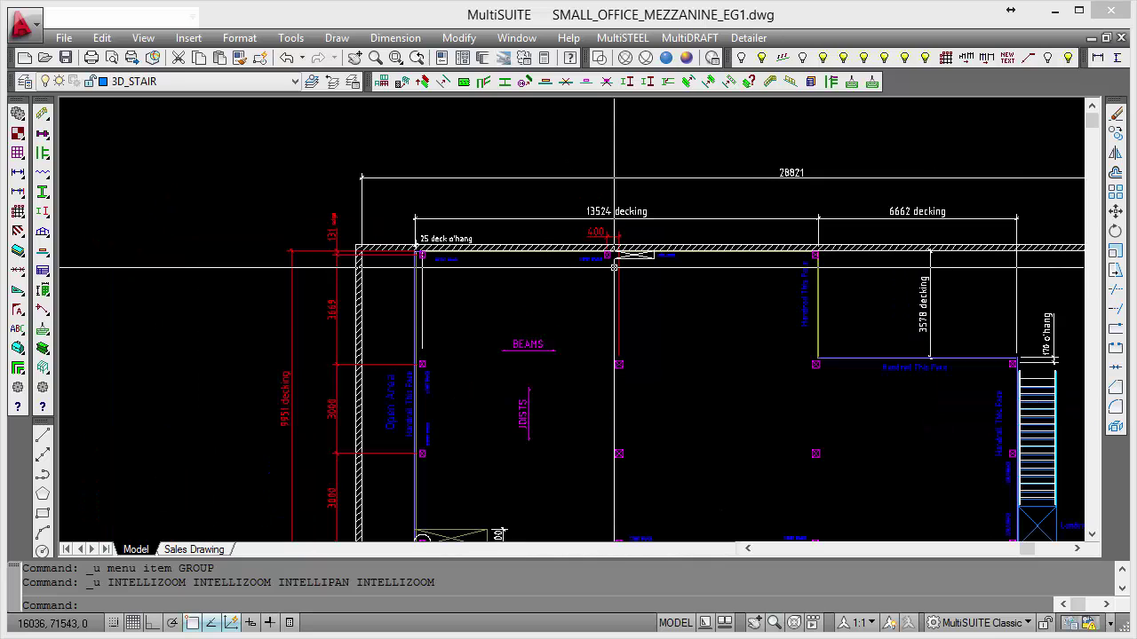
mouse_move(552, 322)
middle_mouse_down()
mouse_move(593, 310)
mouse_move(584, 202)
middle_mouse_up()
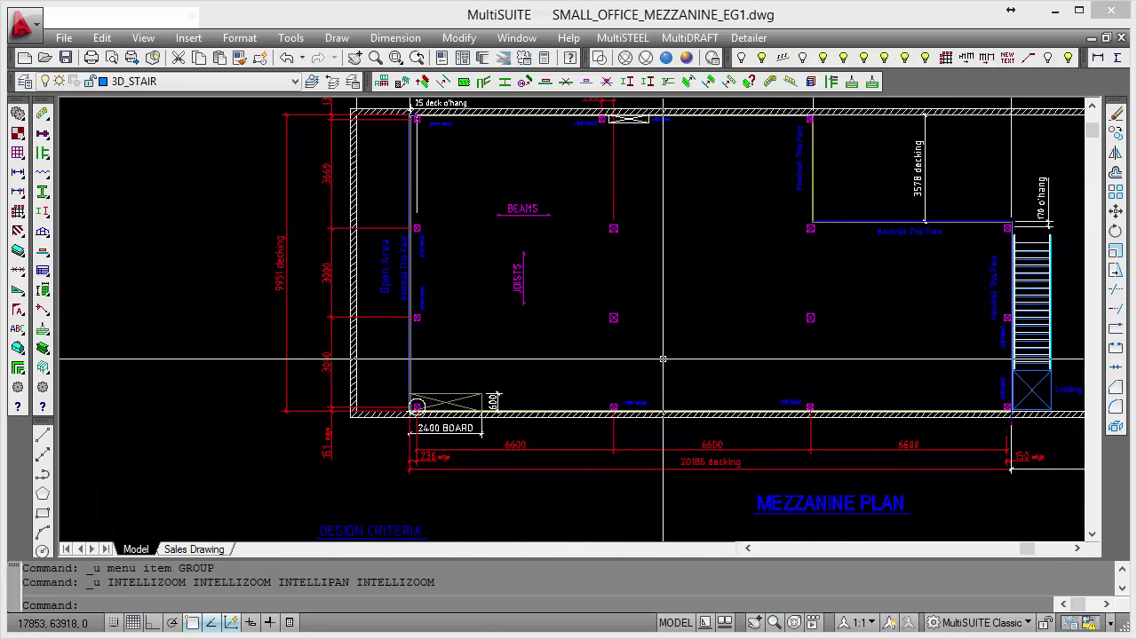
Read the Design Criteria notes on loading, deflection, bearing pressure, decking, steelwork, bracing and finished floor level
middle_click_drag(680, 341, 702, 213)
scroll(698, 293, "up", 3)
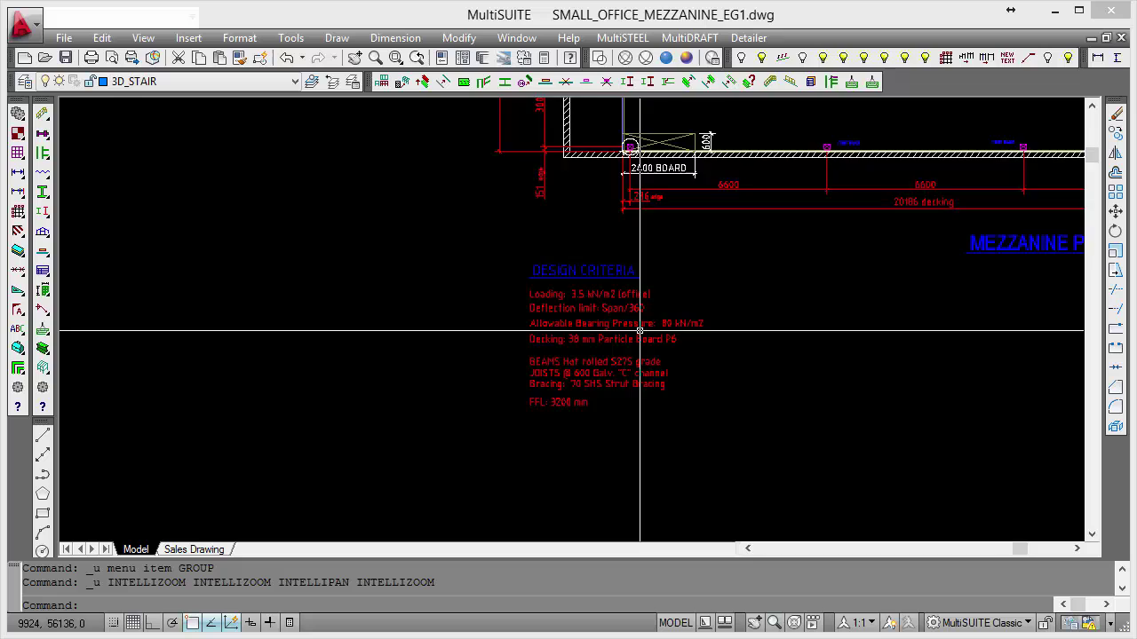
scroll(675, 331, "up", 1)
scroll(782, 257, "up", 2)
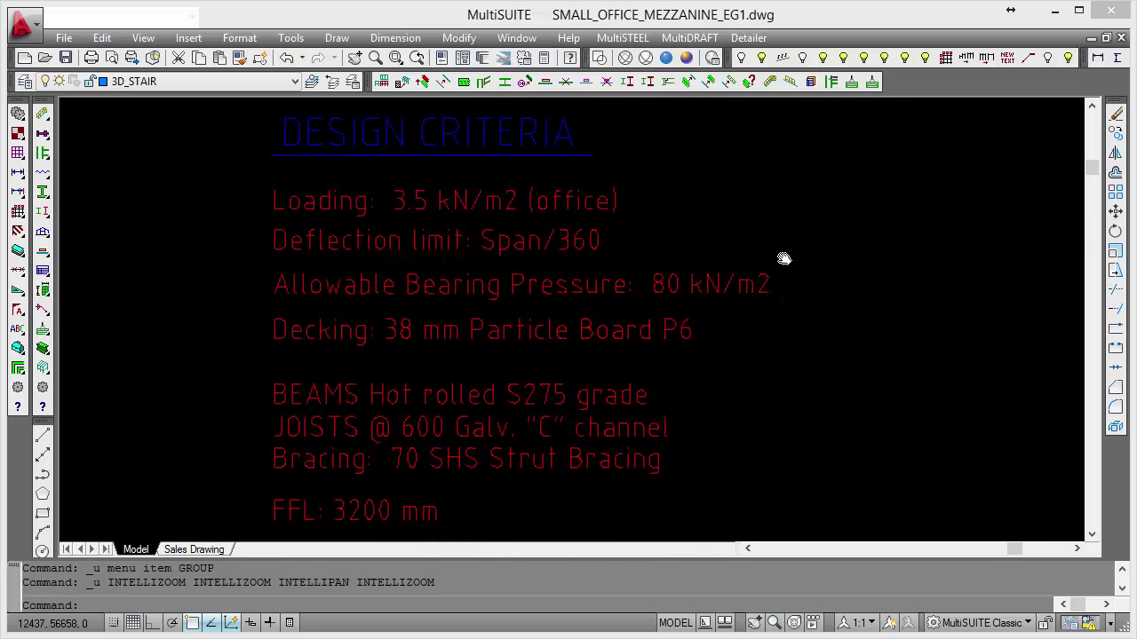
middle_click_drag(782, 258, 783, 264)
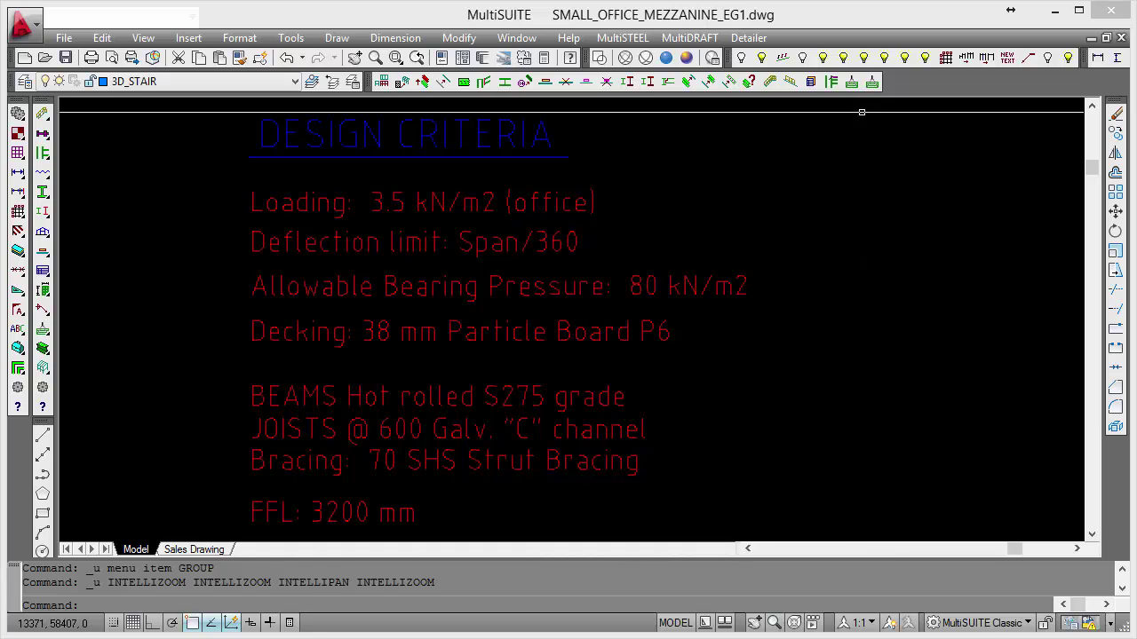
middle_click_drag(782, 347, 821, 200)
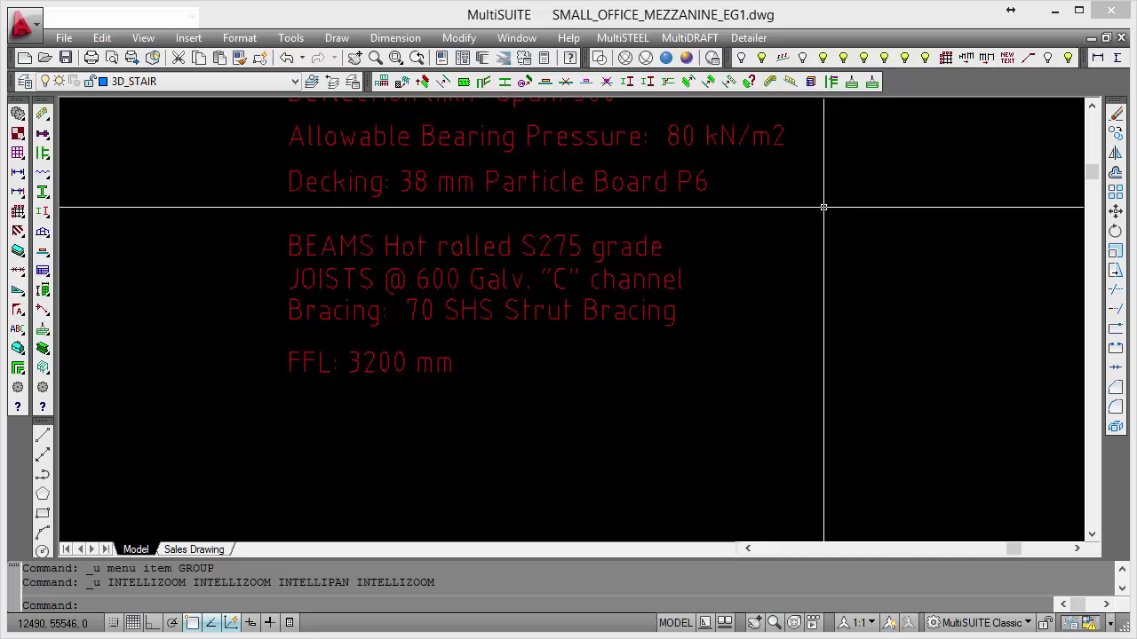
Examine the beam-to-column section detail, including its floor level, underside-of-steel dimension, beam gap and joist connections
scroll(824, 207, "down", 5)
mouse_move(825, 216)
middle_mouse_down()
mouse_move(756, 258)
mouse_move(740, 237)
middle_mouse_up()
scroll(741, 236, "up", 4)
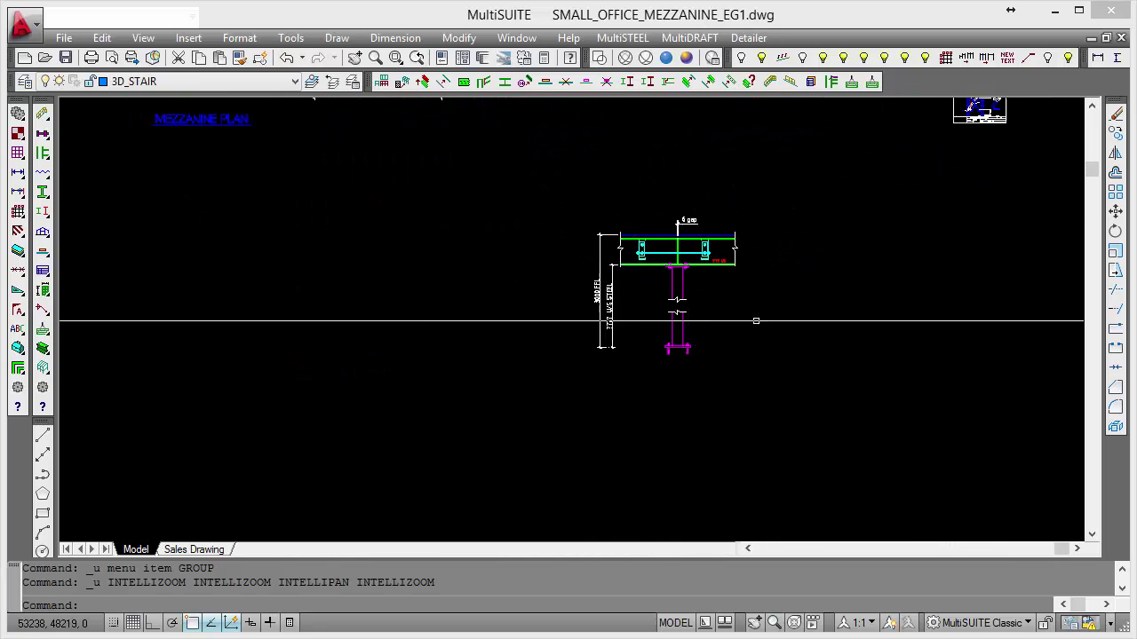
scroll(756, 320, "up", 2)
mouse_move(748, 284)
middle_mouse_down()
mouse_move(713, 294)
mouse_move(723, 294)
middle_mouse_up()
scroll(705, 287, "up", 2)
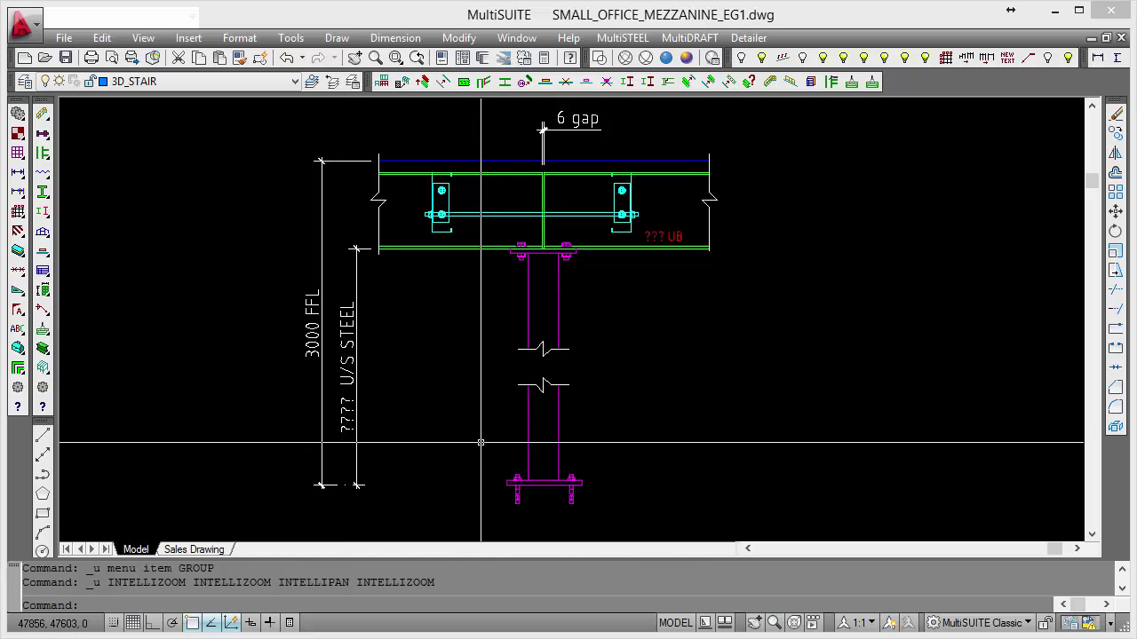
Return from the section detail to the mezzanine plan and review its whole layout with the staircase and open area
scroll(480, 442, "down", 8)
middle_click_drag(381, 406, 520, 381)
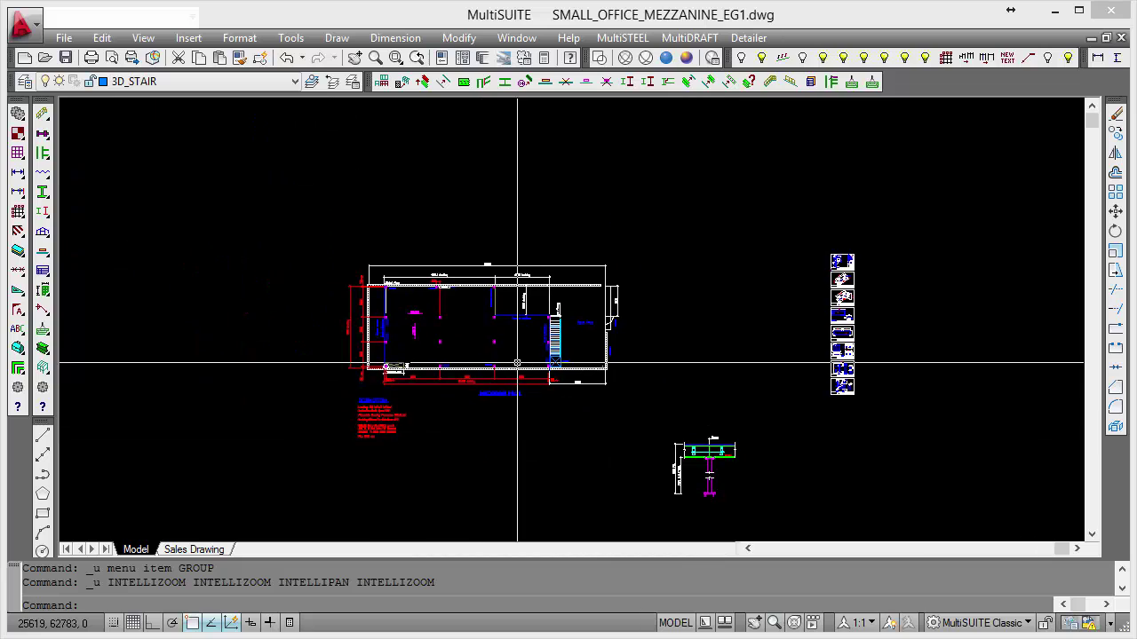
scroll(517, 362, "up", 3)
scroll(516, 362, "up", 2)
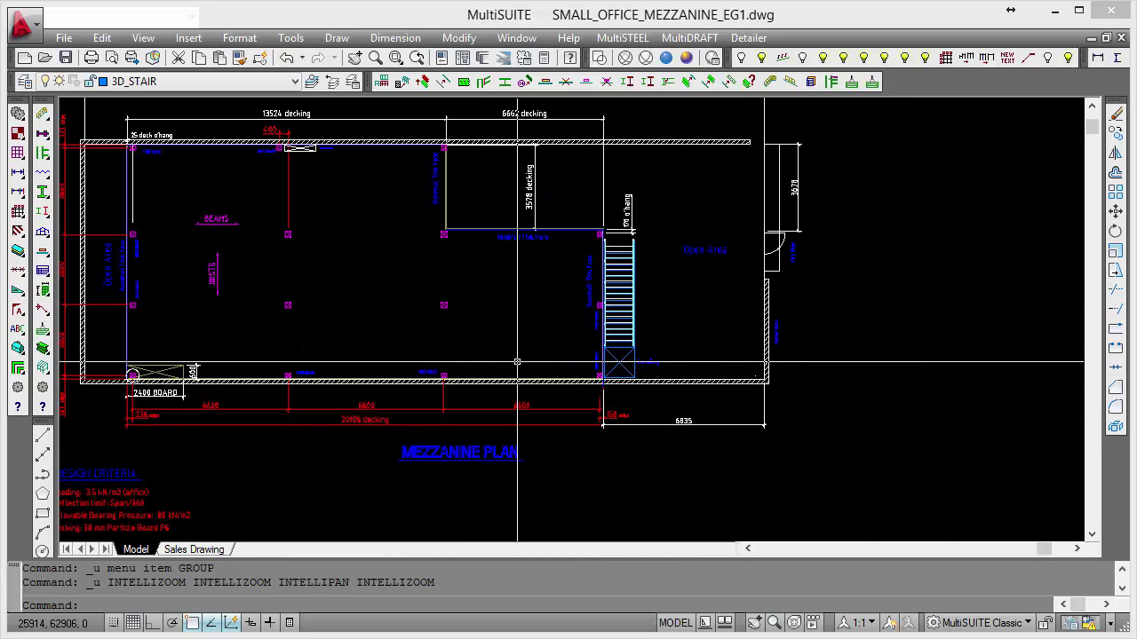
scroll(665, 336, "down", 2)
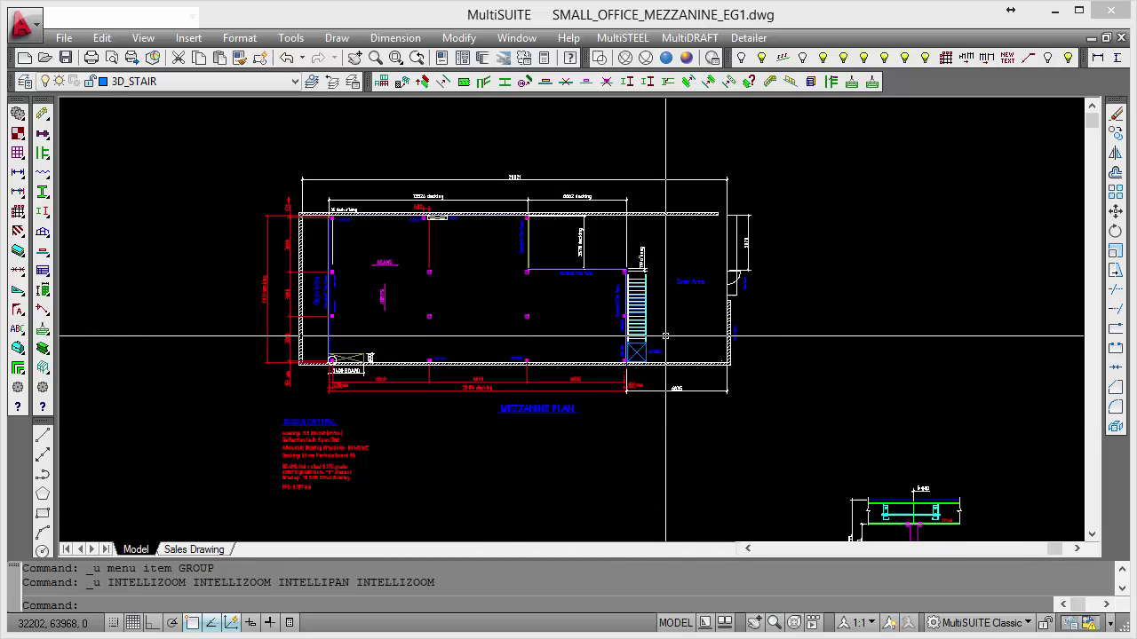